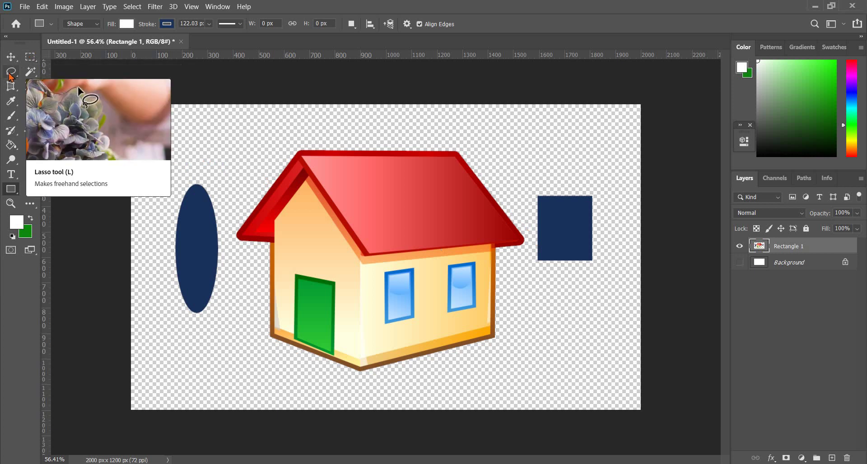
Open the Lasso tool flyout to show Lasso, Polygonal Lasso and Magnetic Lasso
click(11, 73)
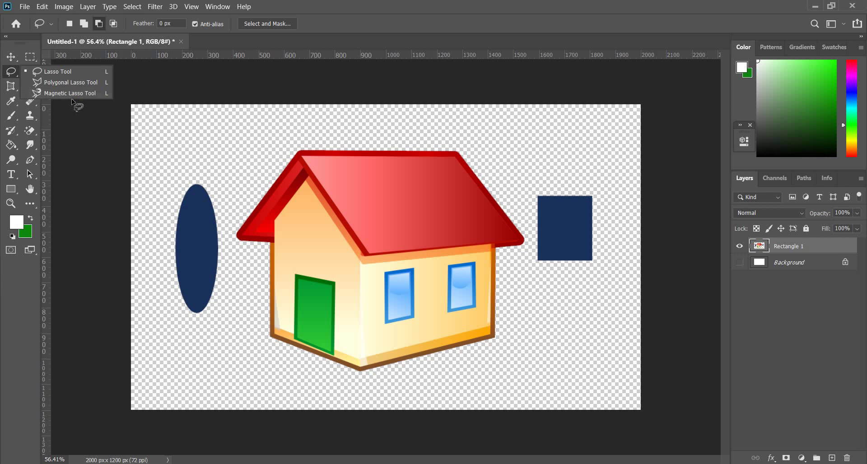
Lasso the navy ellipse, drag it to the lower right, and delete it
click(67, 73)
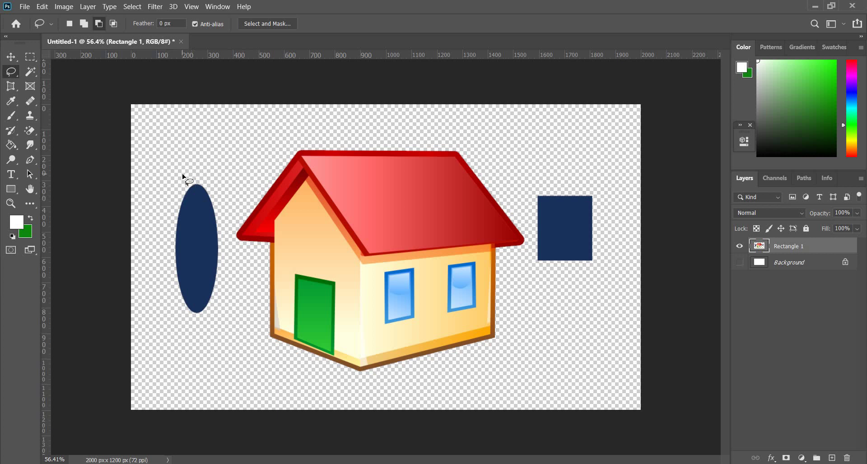
mouse_move(183, 174)
mouse_down()
mouse_move(191, 318)
mouse_move(209, 315)
mouse_move(223, 299)
mouse_move(232, 255)
mouse_move(228, 198)
mouse_move(199, 173)
mouse_move(181, 177)
mouse_up()
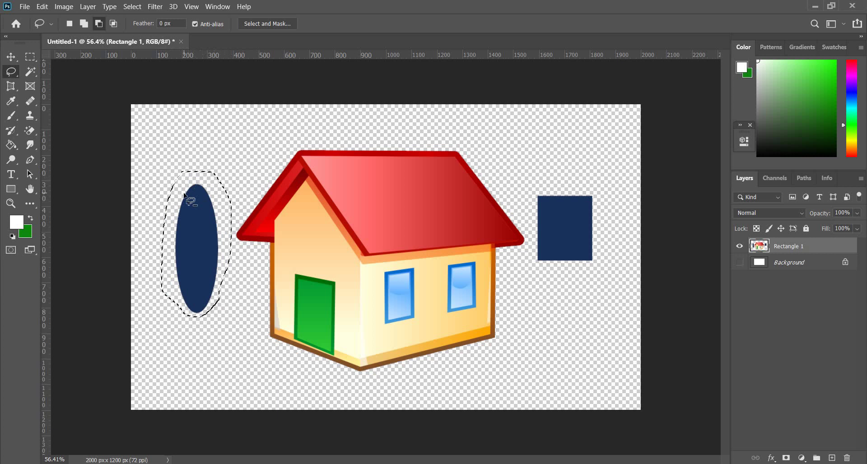
click(11, 56)
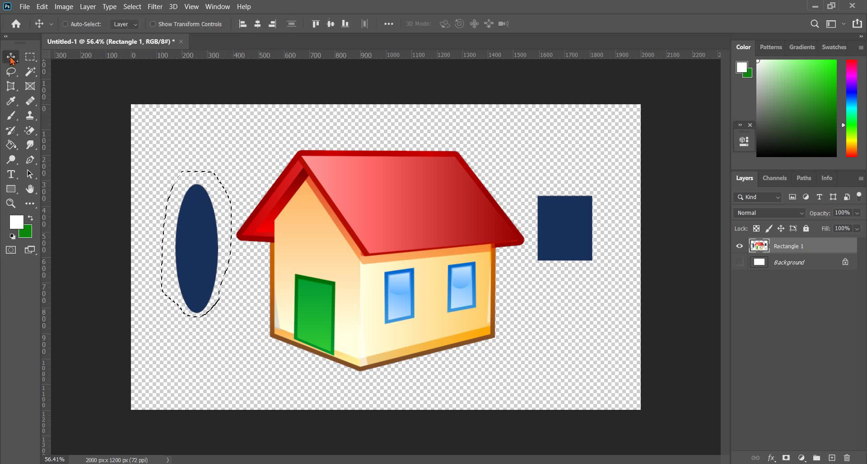
mouse_move(183, 220)
mouse_down()
mouse_move(538, 336)
mouse_move(552, 307)
mouse_up()
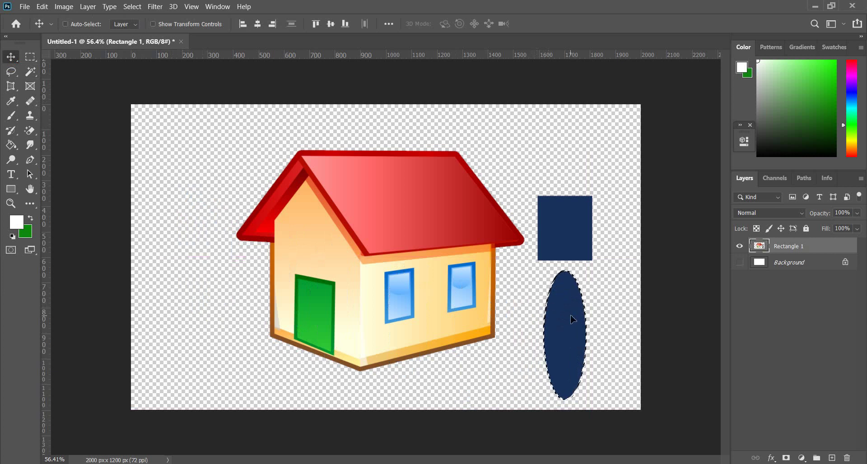
key(Delete)
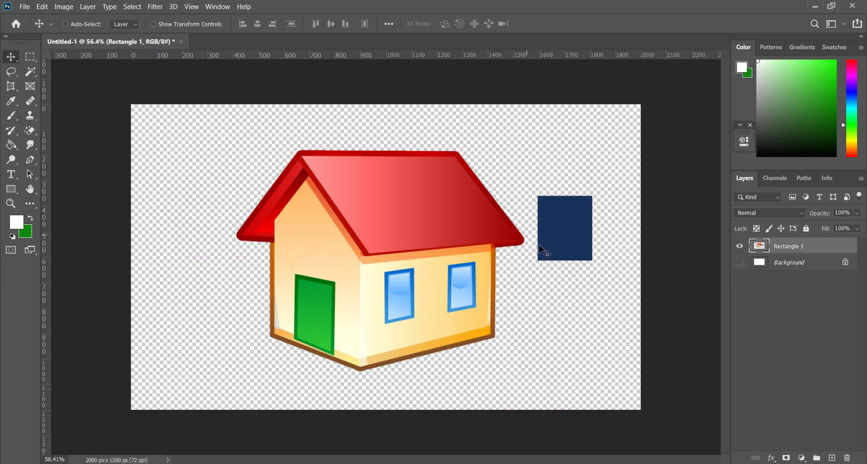
Lasso the navy square, delete it, and deselect
click(13, 72)
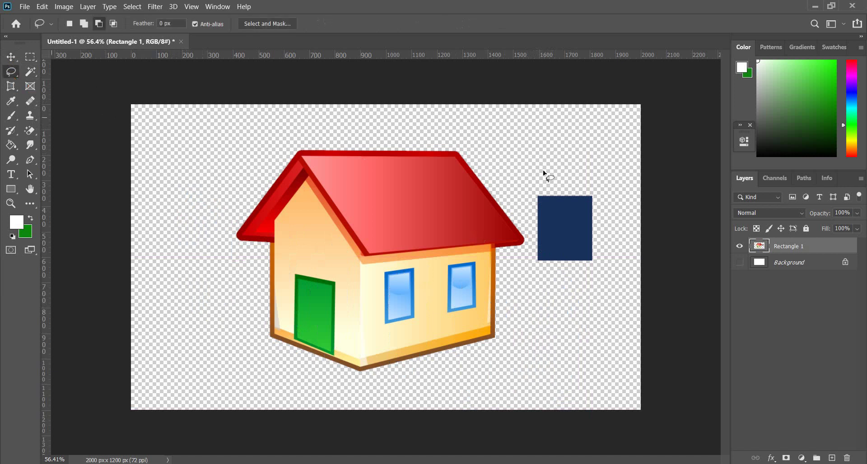
mouse_move(546, 180)
mouse_down()
mouse_move(587, 278)
mouse_move(550, 180)
mouse_up()
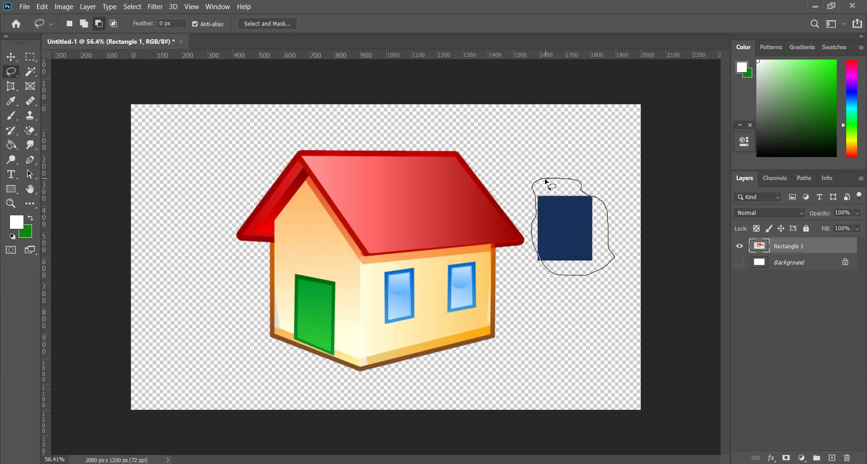
drag(546, 181, 548, 183)
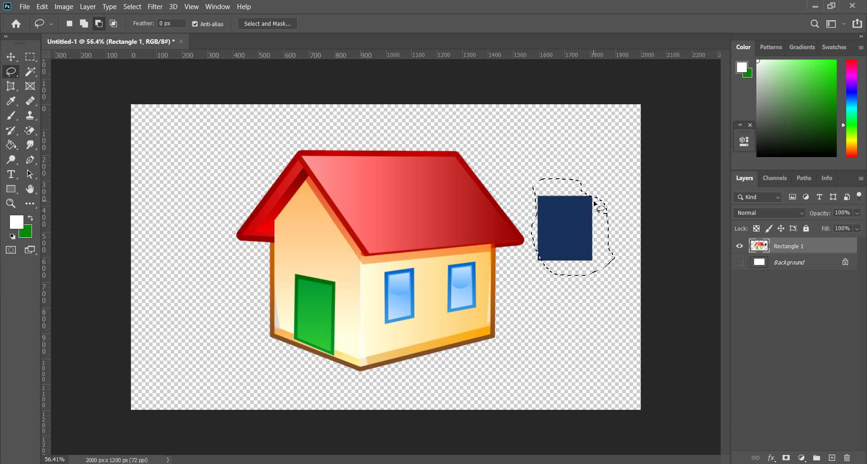
key(Delete)
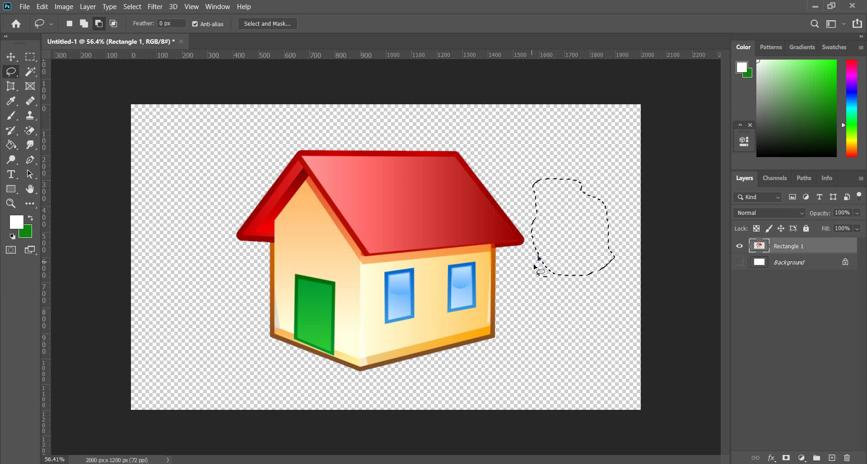
key(ctrl+d)
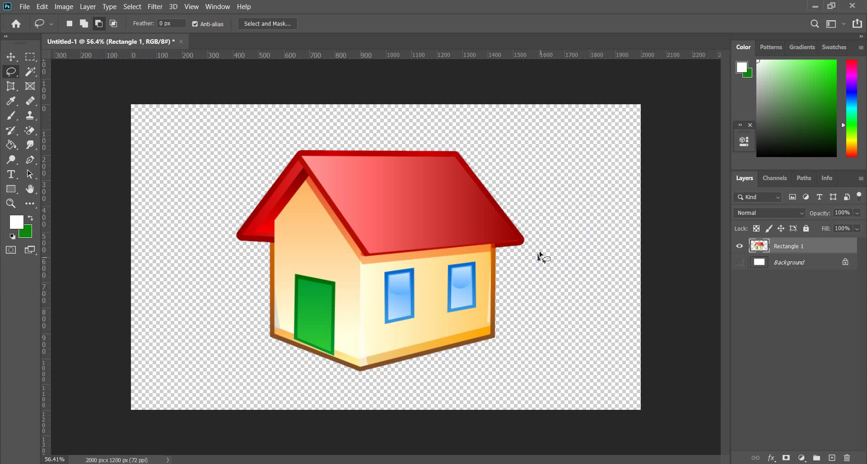
Lasso and delete the leftover pixels to the right of the roof, then deselect
drag(538, 250, 535, 250)
key(Delete)
key(ctrl+d)
right_click(14, 75)
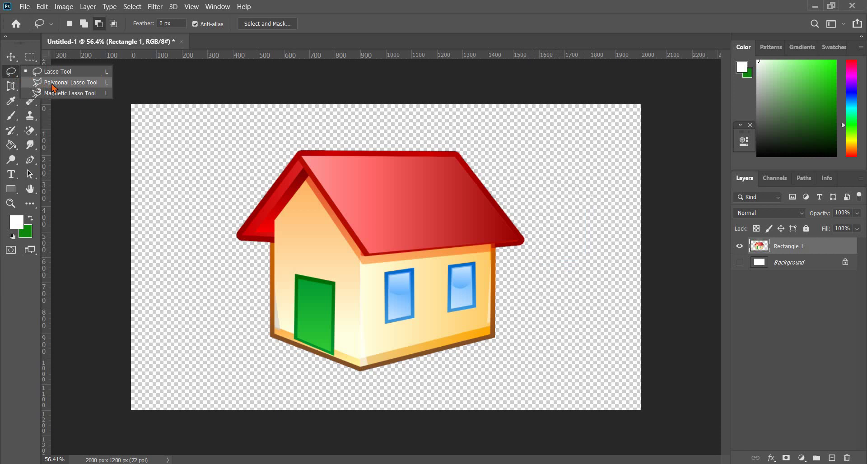
Outline the whole house with the Polygonal Lasso, anchoring at roof, wall and base corners
click(53, 84)
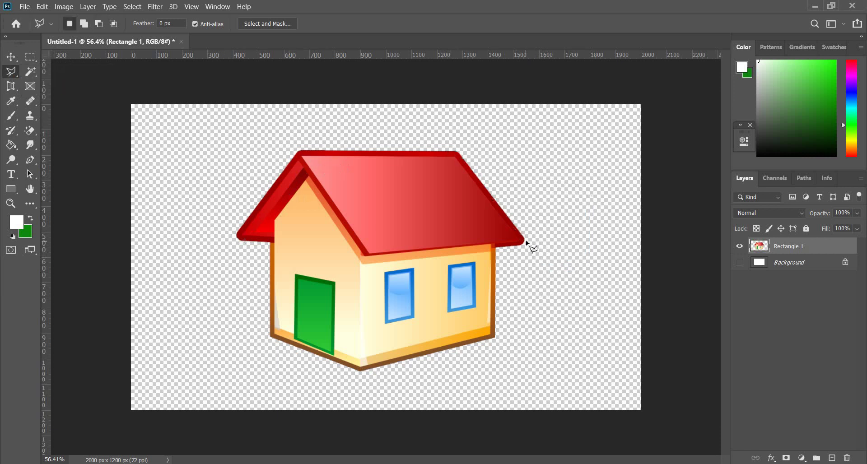
click(236, 237)
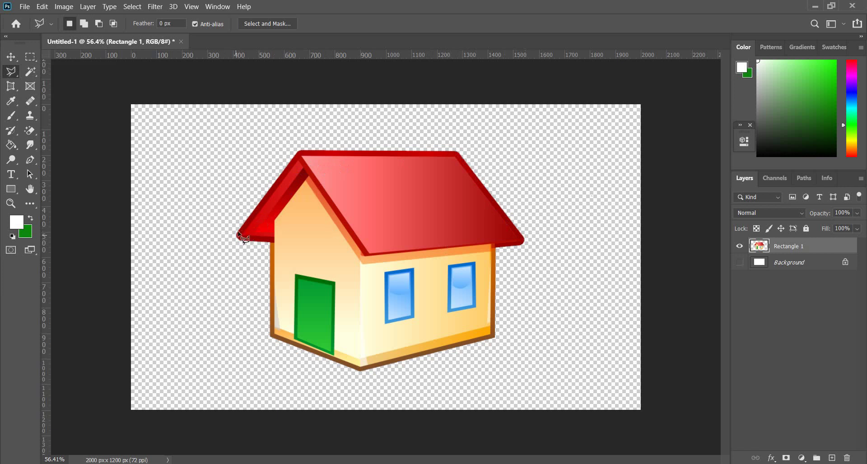
click(298, 152)
click(460, 153)
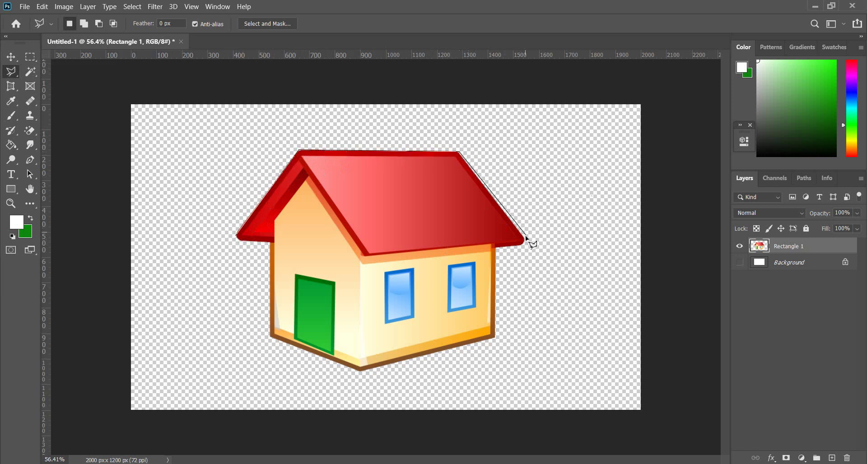
click(524, 242)
click(496, 247)
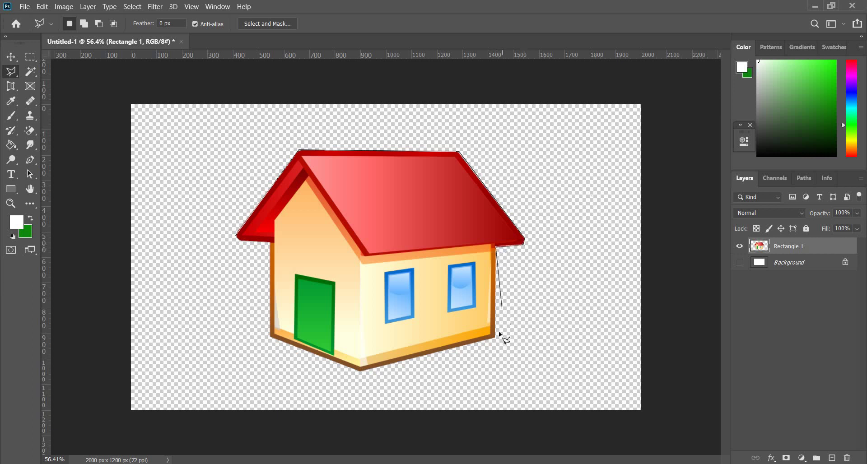
click(495, 337)
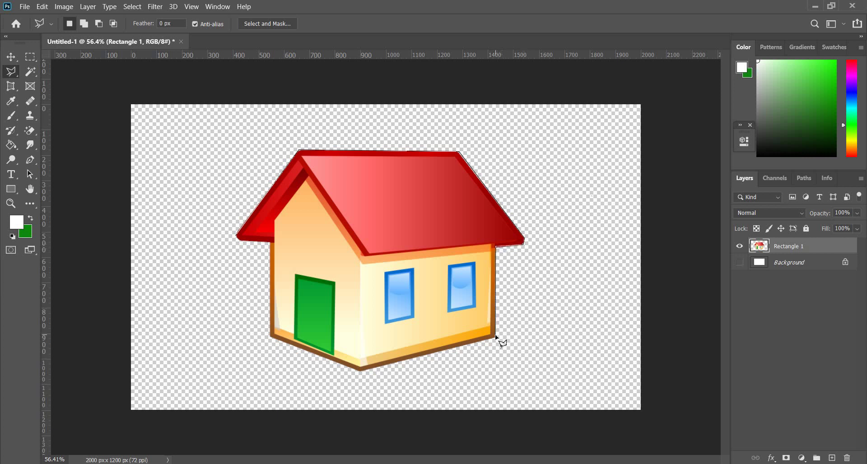
click(361, 369)
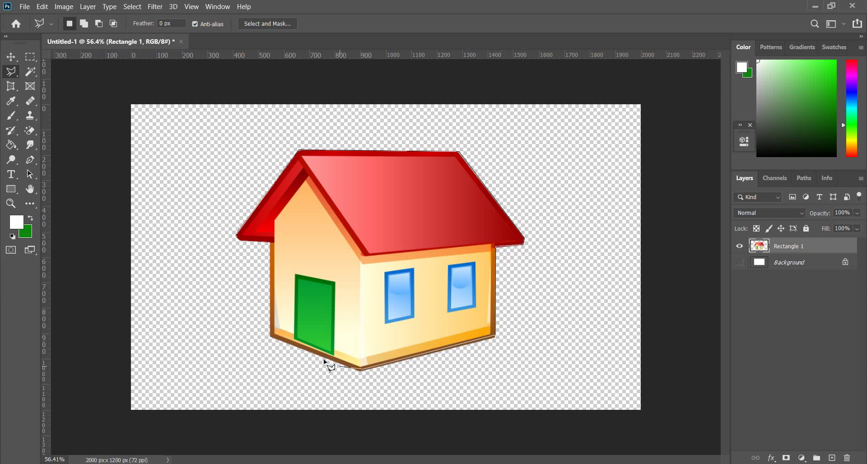
click(271, 338)
click(266, 242)
click(237, 234)
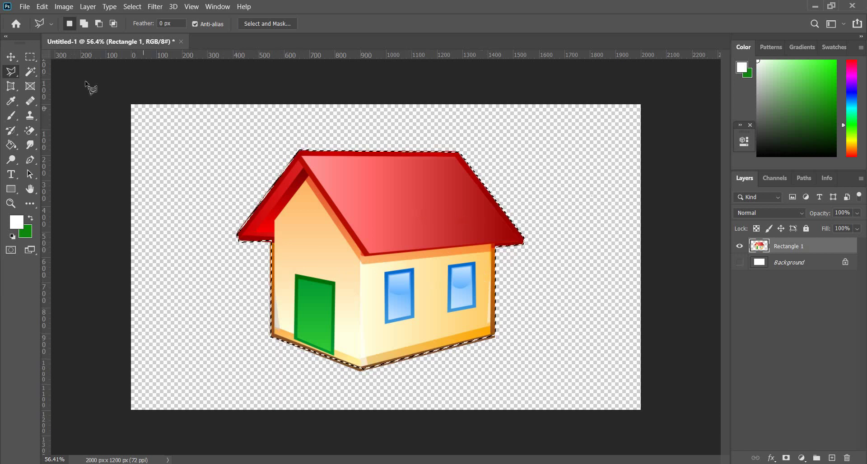
Move the selected house left and down with a drag and Shift-arrow nudges, then deselect
click(14, 59)
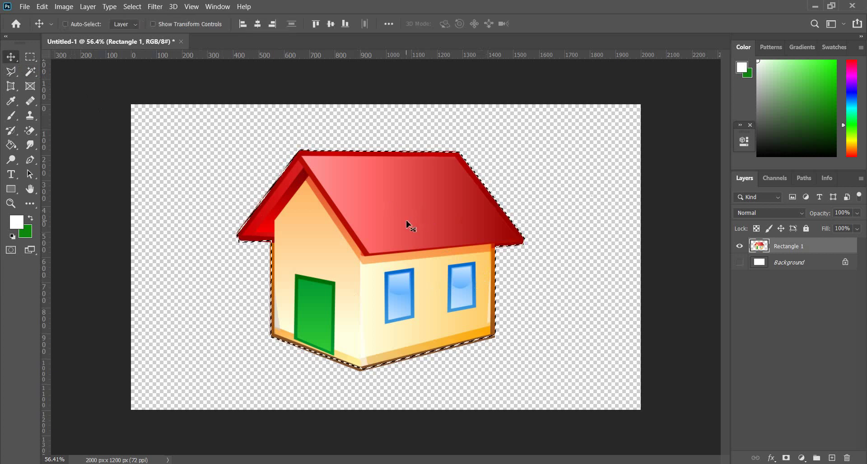
key(Delete)
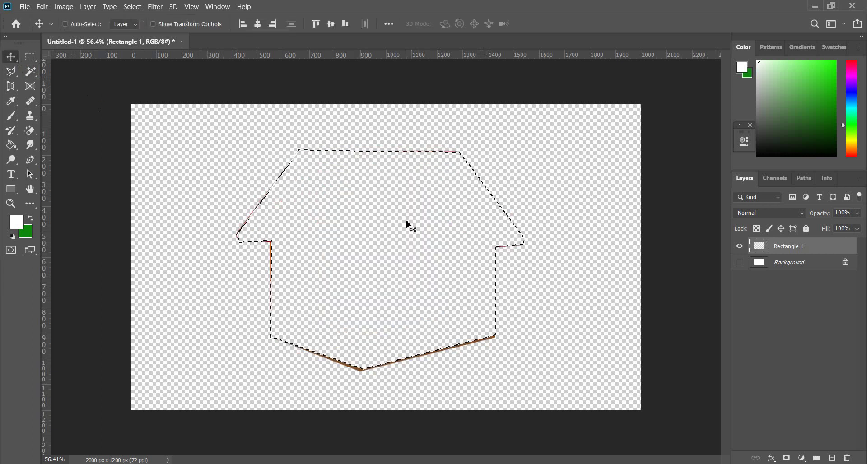
key(ctrl+z)
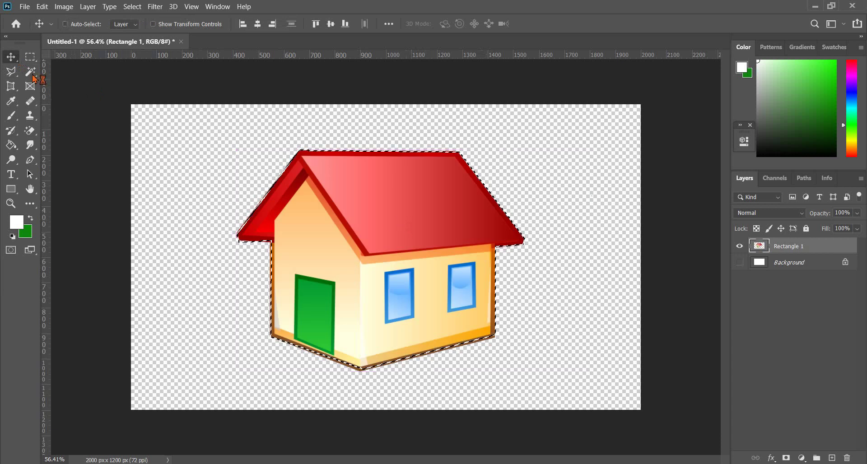
drag(332, 252, 349, 237)
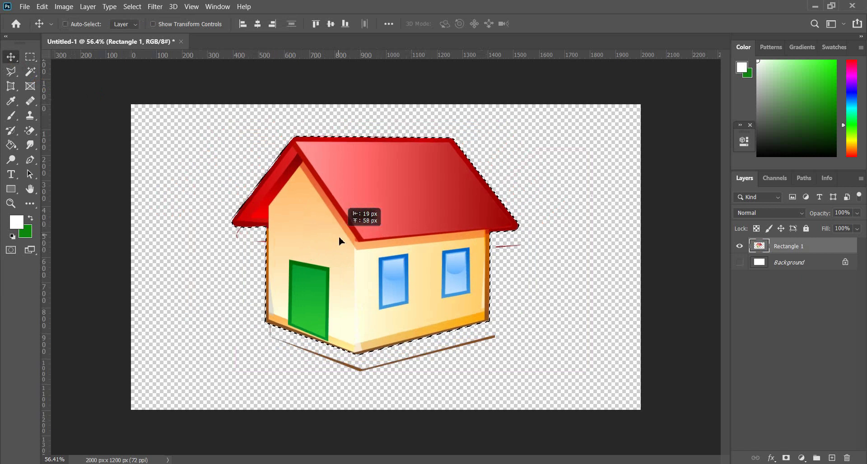
drag(349, 238, 323, 258)
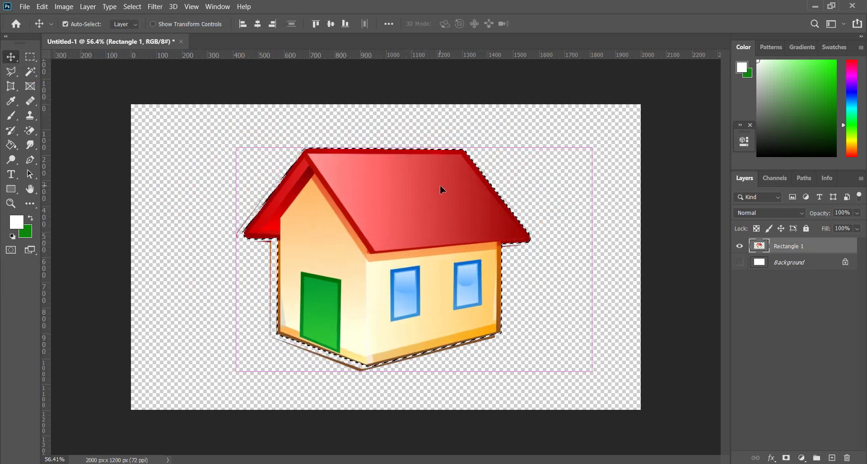
key(shift+Left)
key(shift+Left)
key(shift+Down)
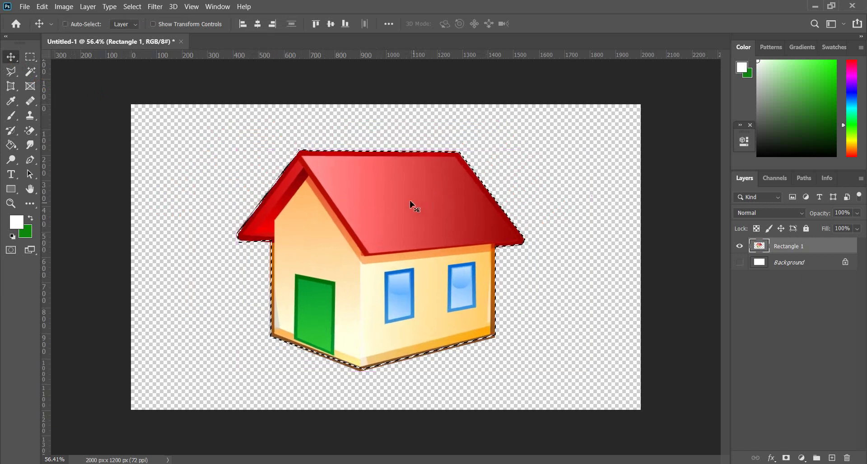
key(ctrl+d)
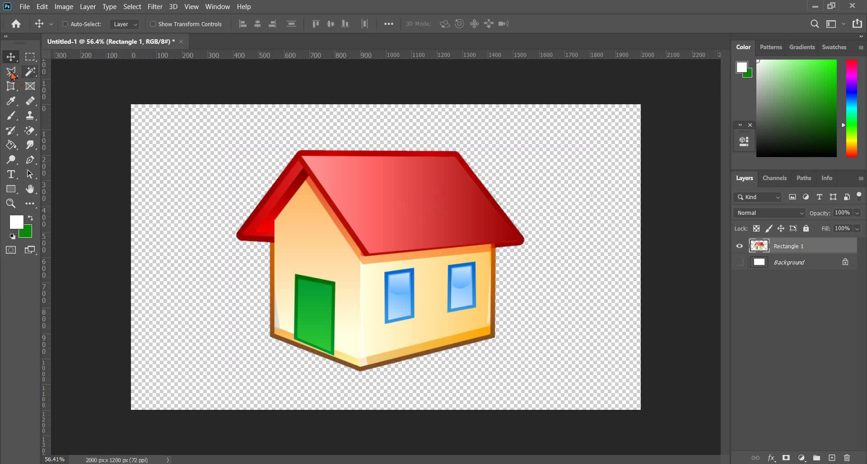
click(11, 73)
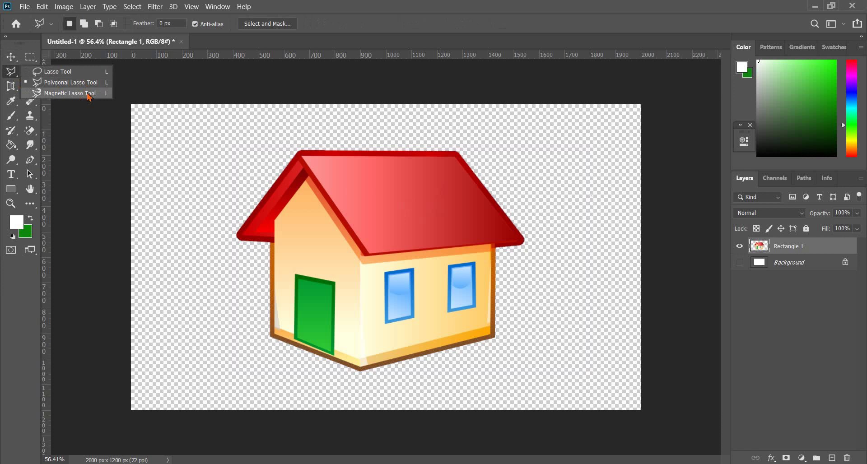
Trace the house outline with the Magnetic Lasso from the roof peak, closing it by double-click
click(89, 94)
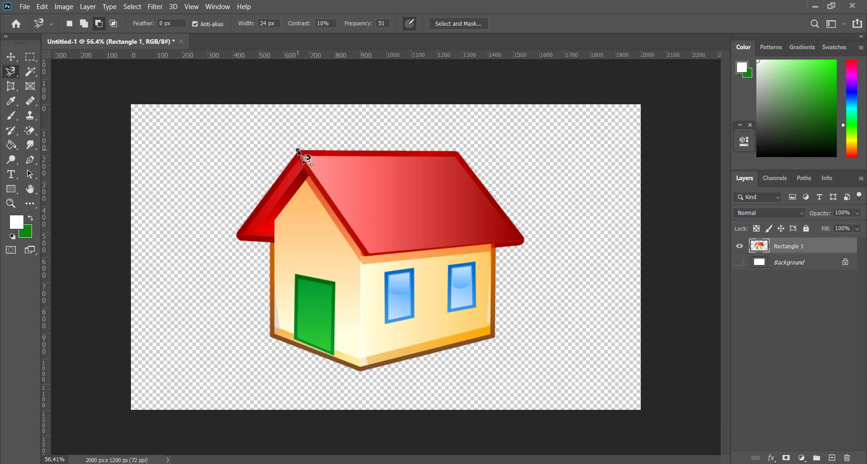
click(297, 150)
click(236, 234)
click(269, 242)
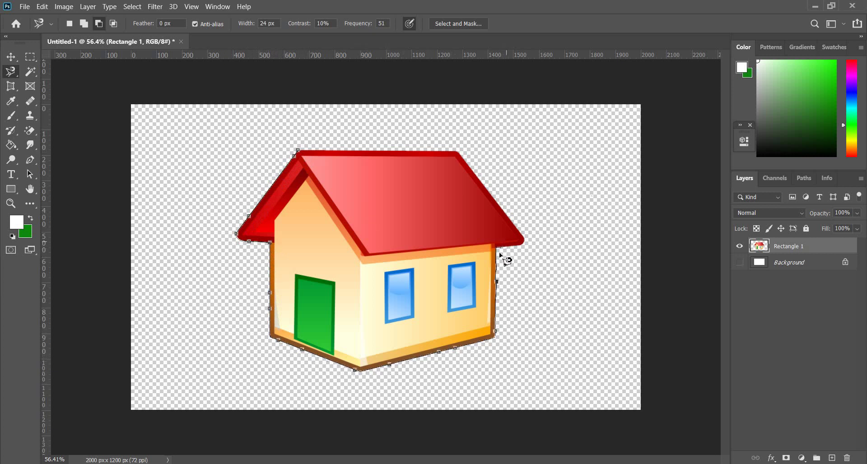
mouse_move(515, 199)
mouse_down()
mouse_move(391, 156)
mouse_move(296, 155)
mouse_move(287, 165)
mouse_up()
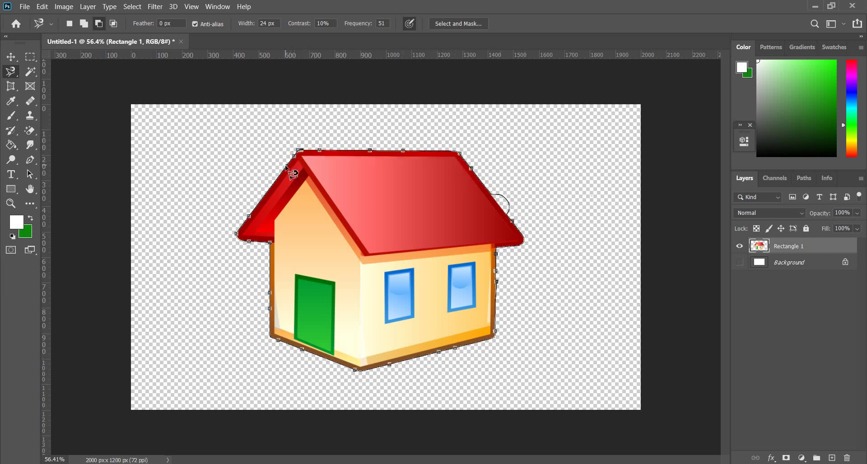
double_click(286, 167)
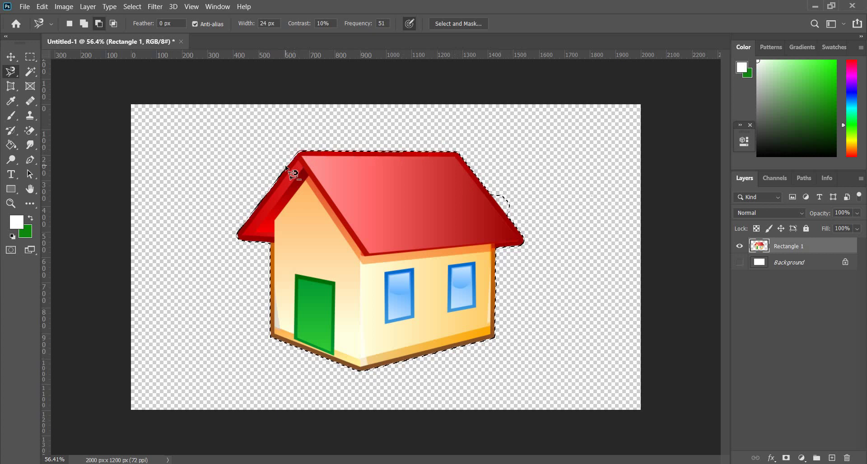
Zoom in on the roof and set the freehand Lasso to modify the existing selection
scroll(519, 207, up, 3)
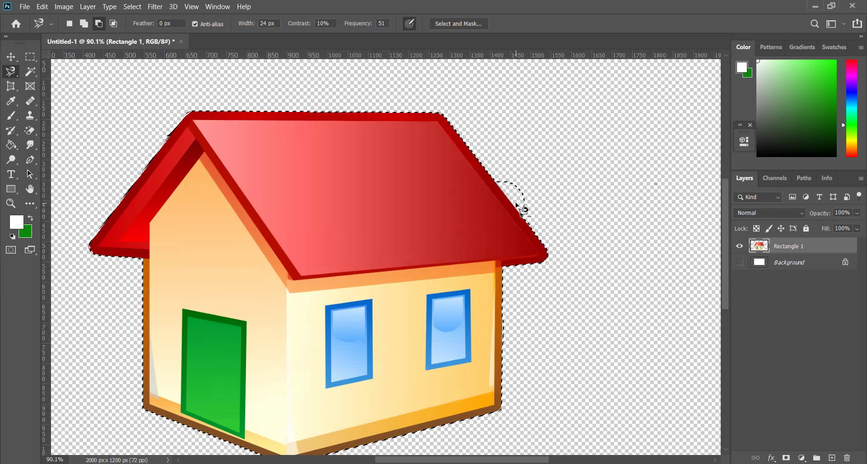
scroll(519, 209, up, 2)
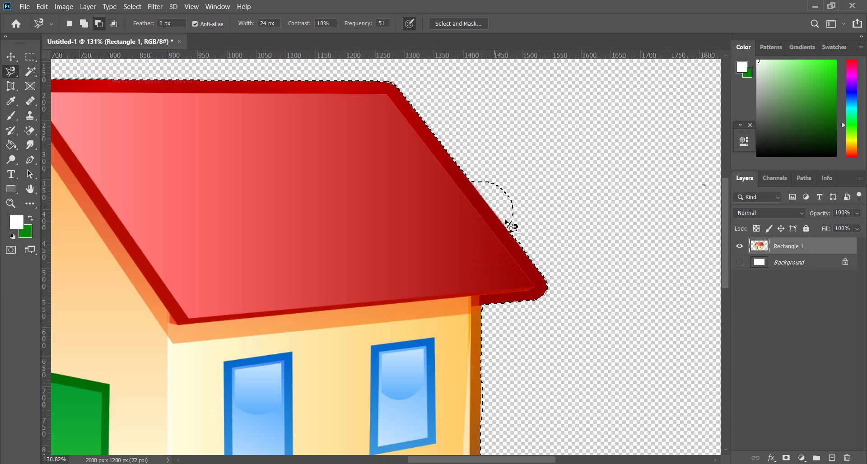
click(83, 23)
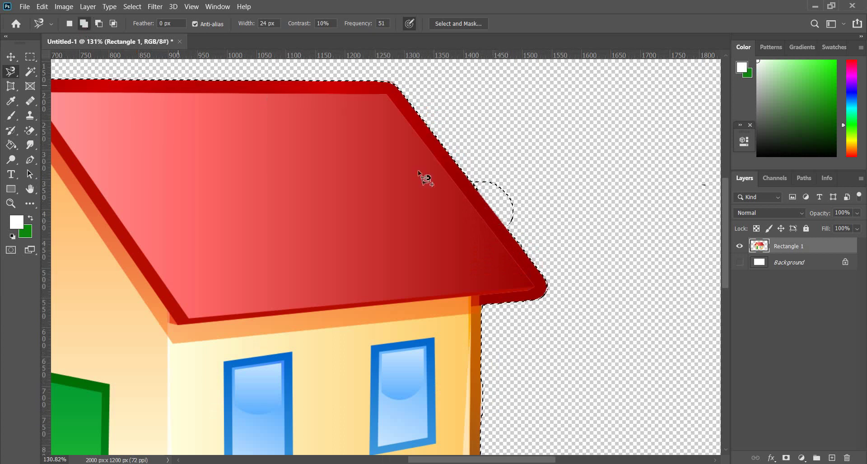
right_click(14, 75)
click(50, 71)
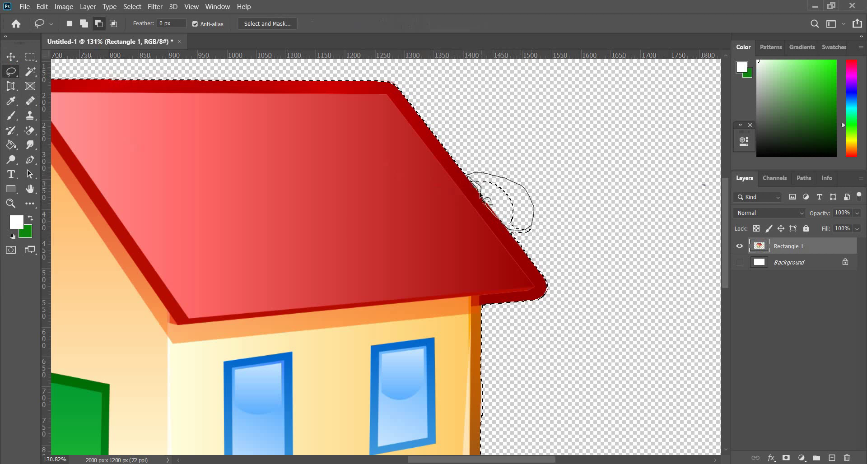
Redraw small lasso loops to trim the bulge and tidy the right roof edge
drag(484, 198, 489, 199)
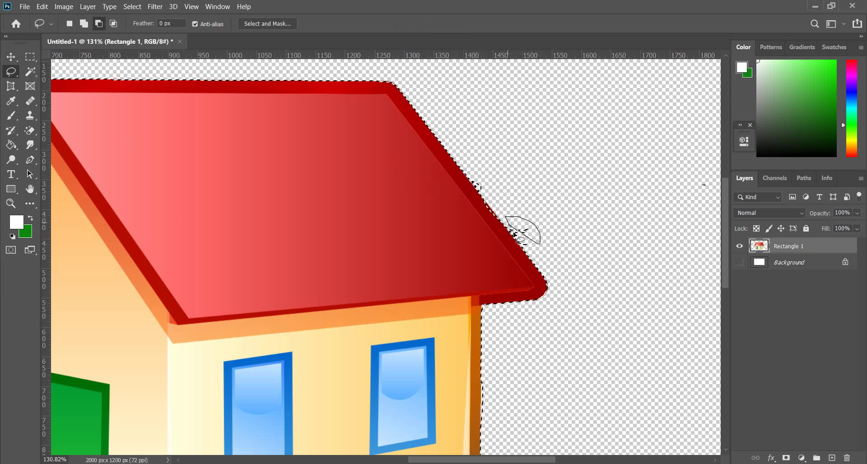
drag(523, 244, 526, 242)
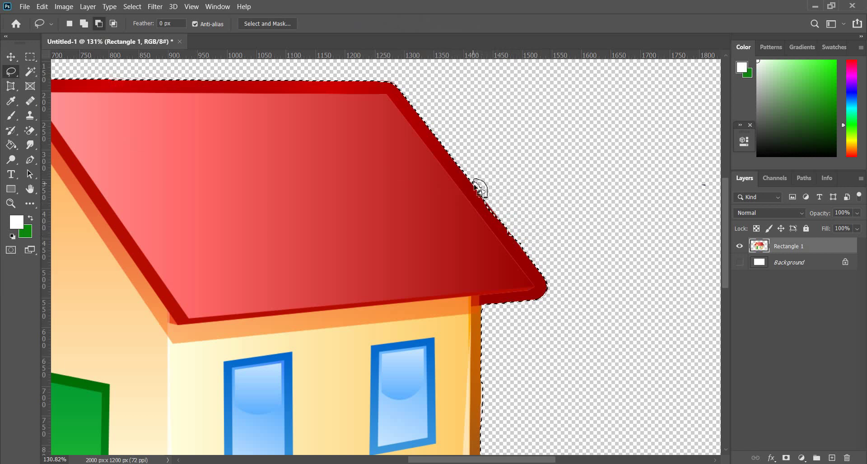
drag(485, 199, 479, 189)
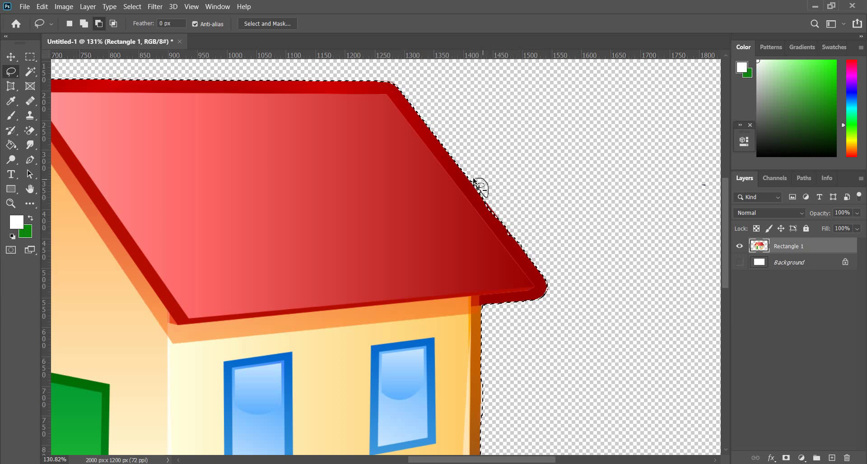
drag(482, 192, 494, 199)
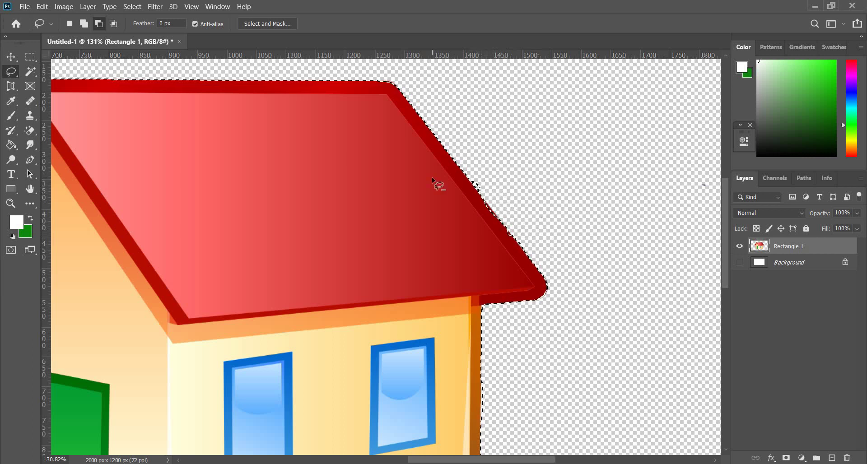
scroll(433, 181, down, 3)
scroll(434, 188, down, 1)
scroll(441, 199, down, 1)
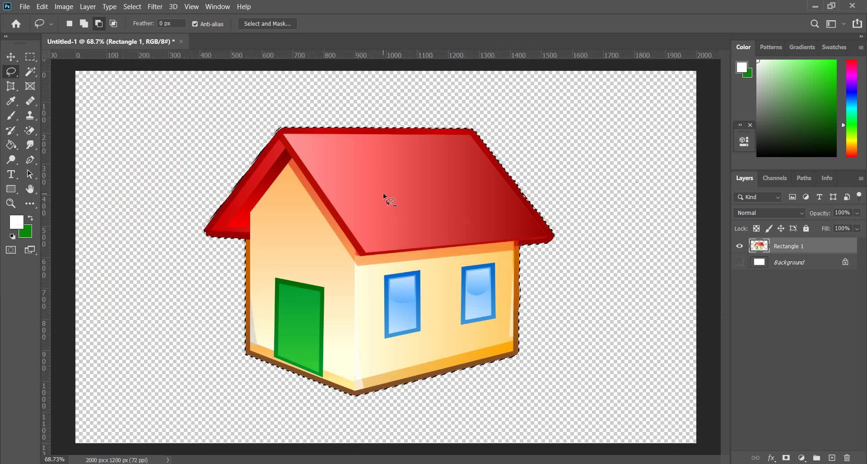
key(Delete)
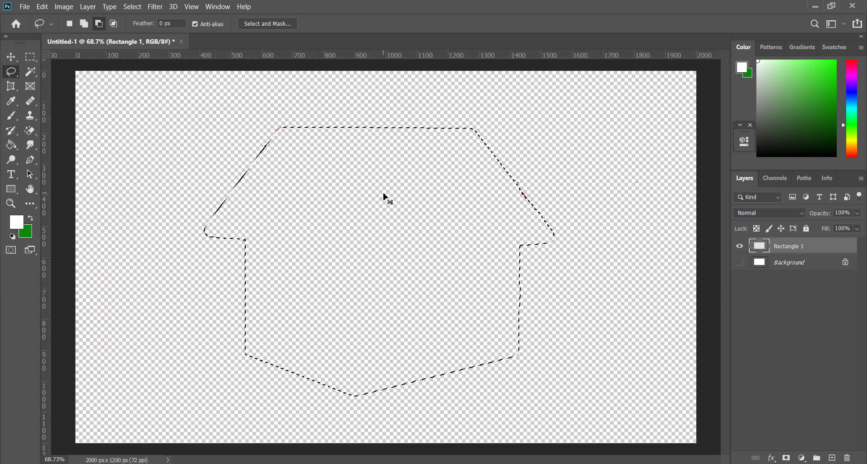
key(ctrl+z)
key(v)
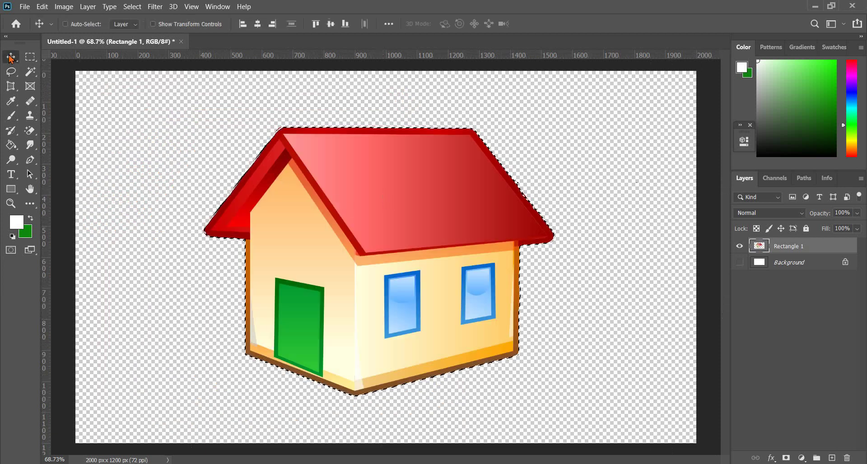
click(9, 75)
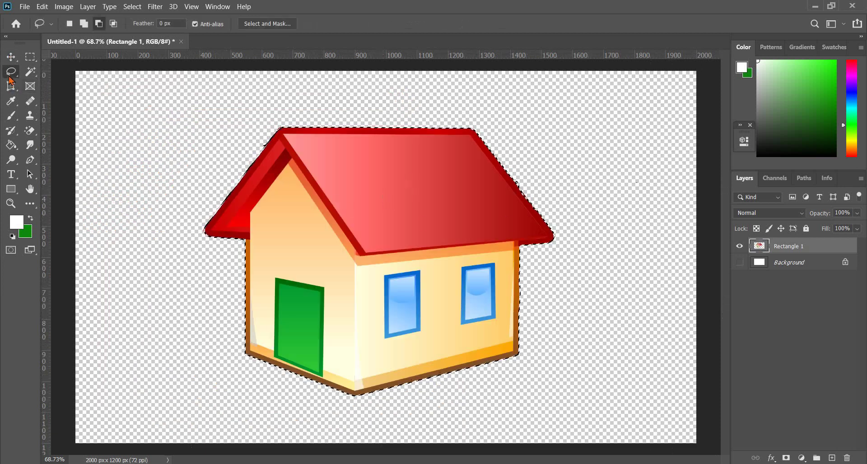
right_click(10, 79)
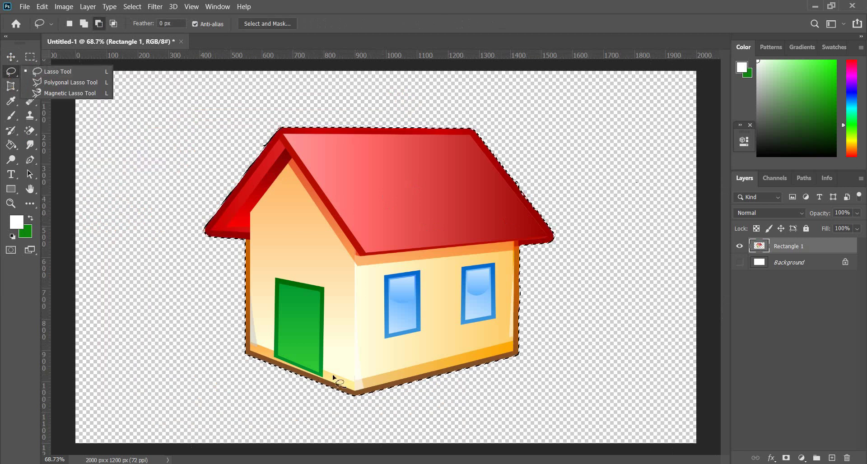